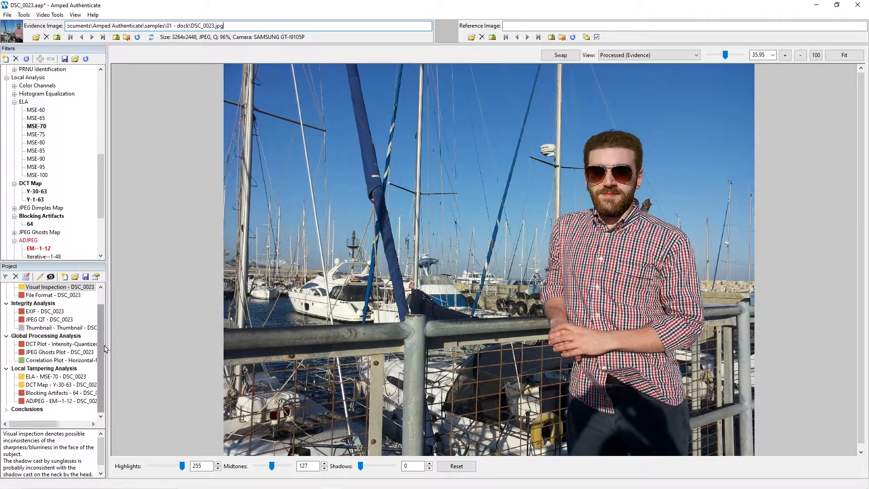
# Open the Visual Inspection bookmark and examine the man's face and sunglasses in the evidence image at 100% zoom.
pyautogui.scroll(1, 101, 358)
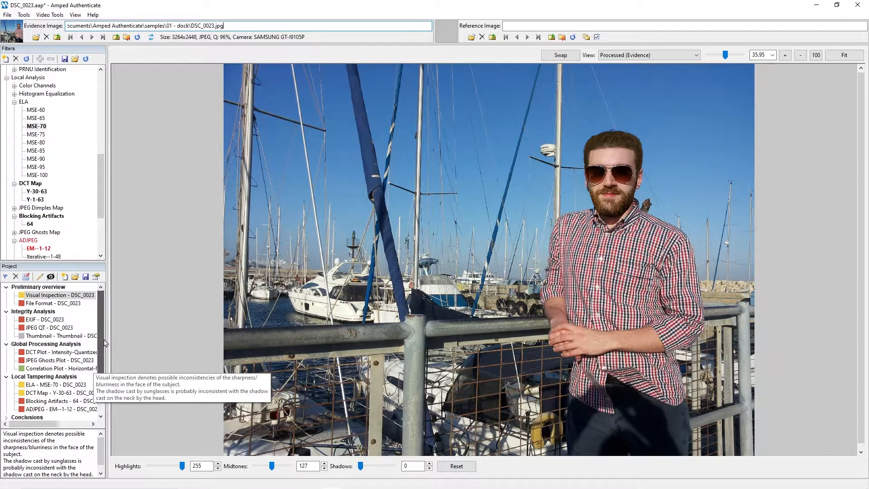
pyautogui.moveTo(101, 335)
pyautogui.mouseDown()
pyautogui.moveTo(101, 366)
pyautogui.moveTo(102, 335)
pyautogui.mouseUp()
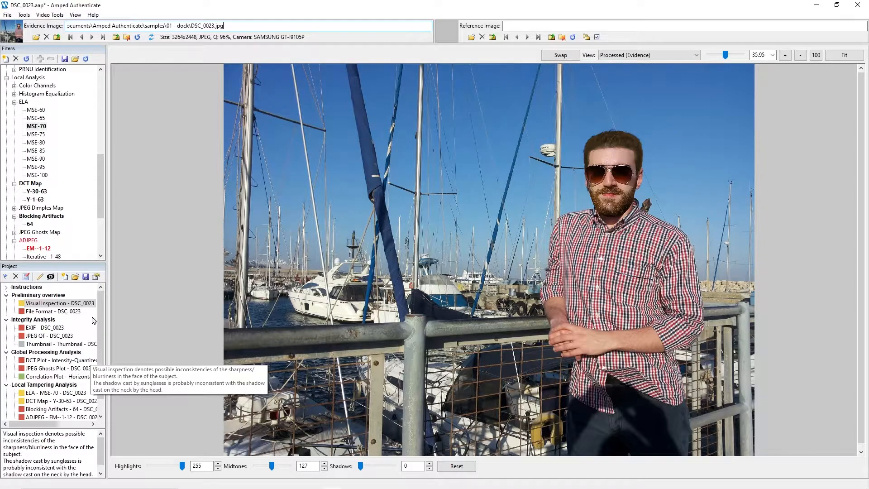
pyautogui.click(79, 304)
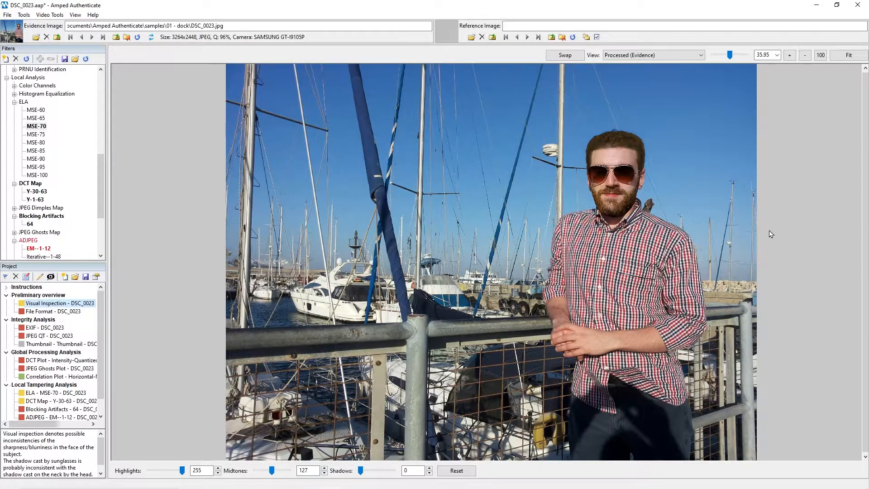
pyautogui.scroll(1, 763, 150)
pyautogui.scroll(2, 816, 165)
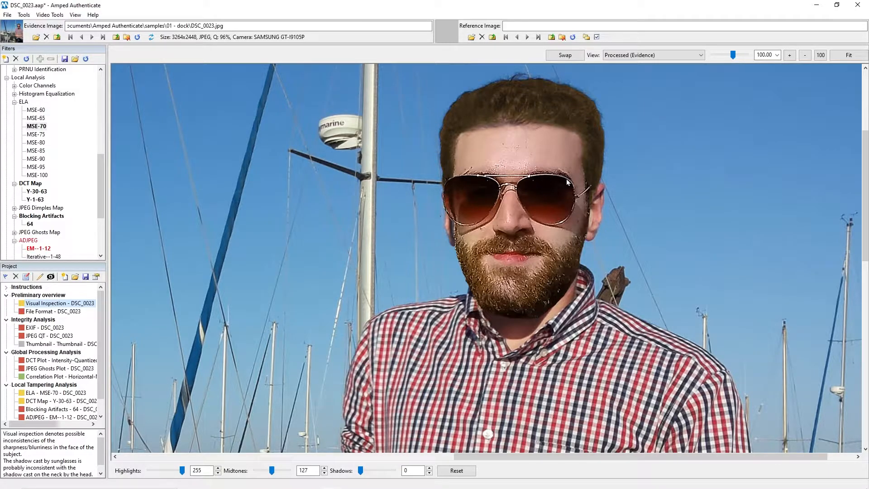
pyautogui.scroll(-3, 591, 117)
pyautogui.scroll(3, 658, 131)
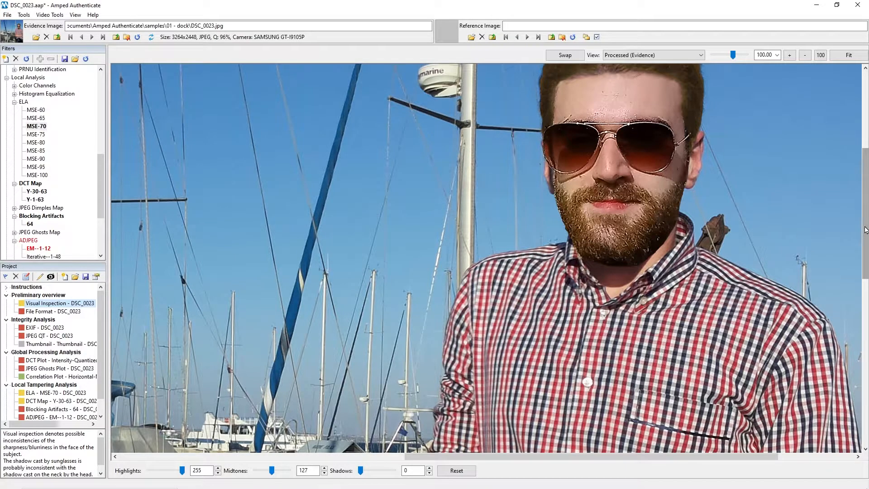
pyautogui.moveTo(863, 237); pyautogui.dragTo(863, 191)
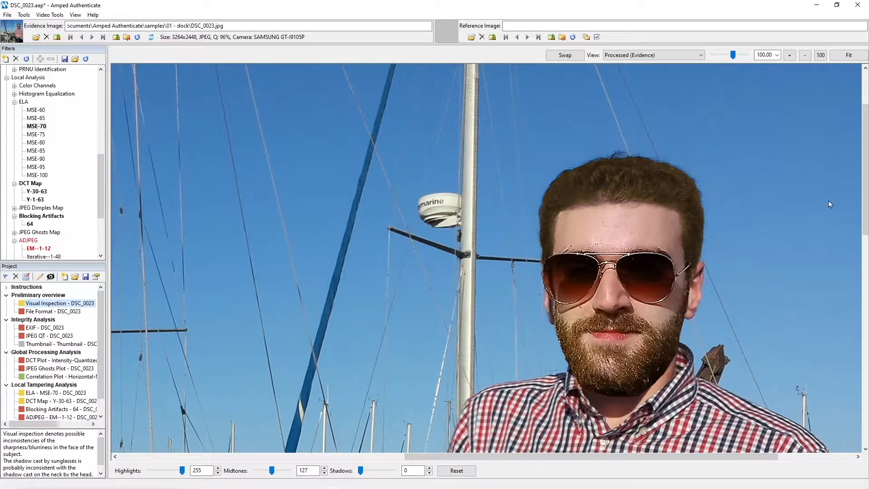
pyautogui.scroll(-3, 852, 175)
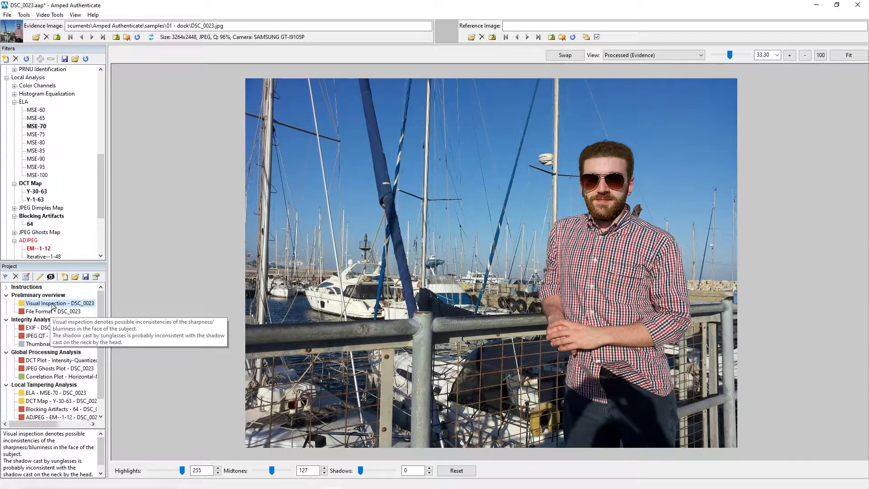
# Add a rectangular Magnify annotation over the sky in the image's upper-left area and aim its source point at the man's face.
pyautogui.click(40, 277)
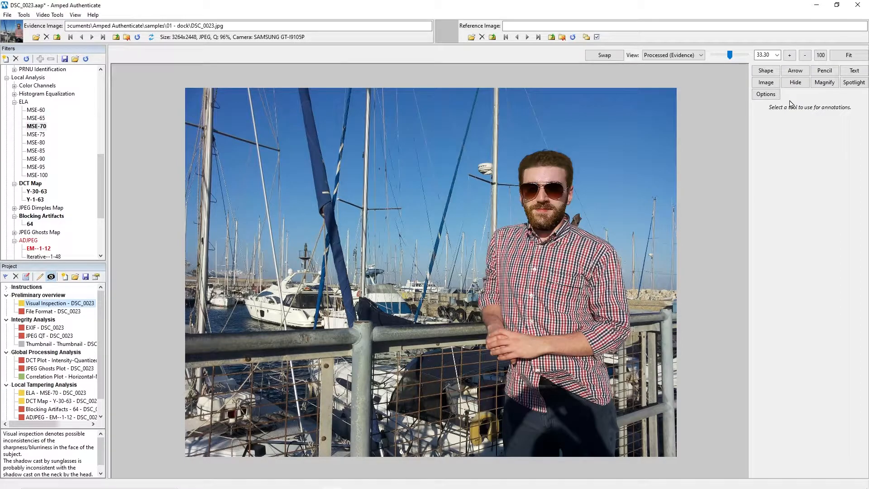
pyautogui.click(832, 85)
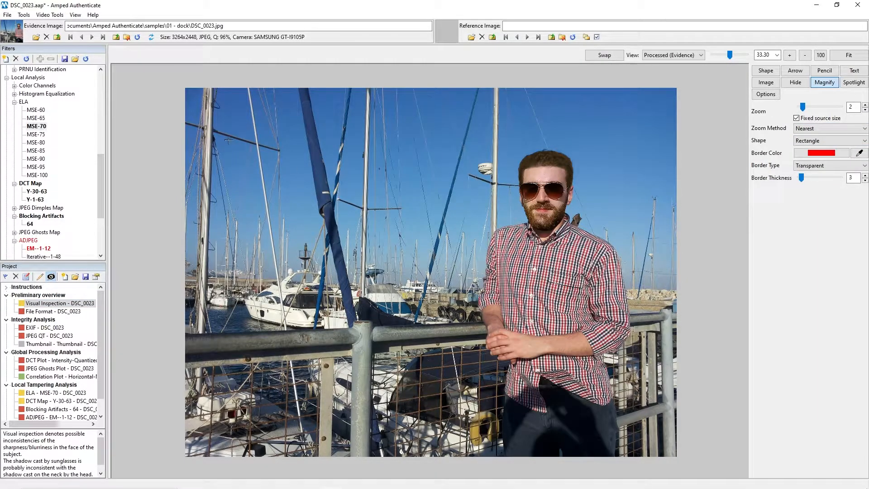
pyautogui.moveTo(205, 107); pyautogui.dragTo(359, 229)
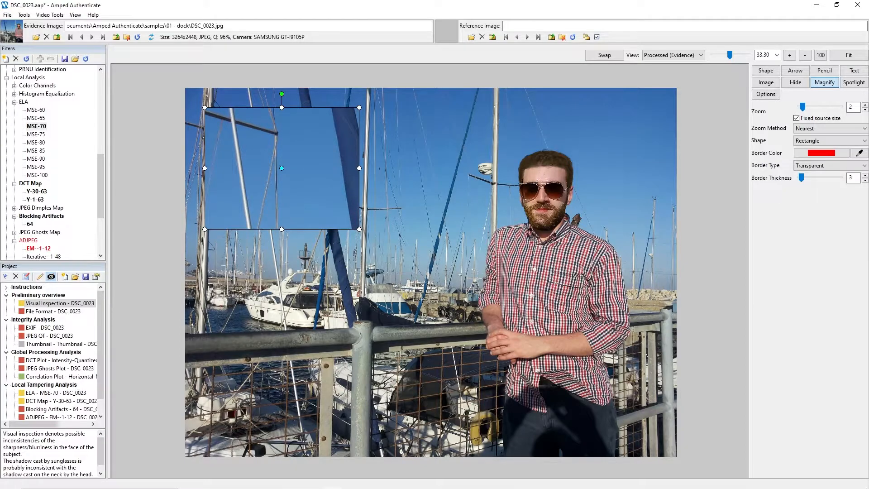
pyautogui.moveTo(275, 169)
pyautogui.mouseDown()
pyautogui.moveTo(551, 177)
pyautogui.moveTo(283, 177)
pyautogui.mouseUp()
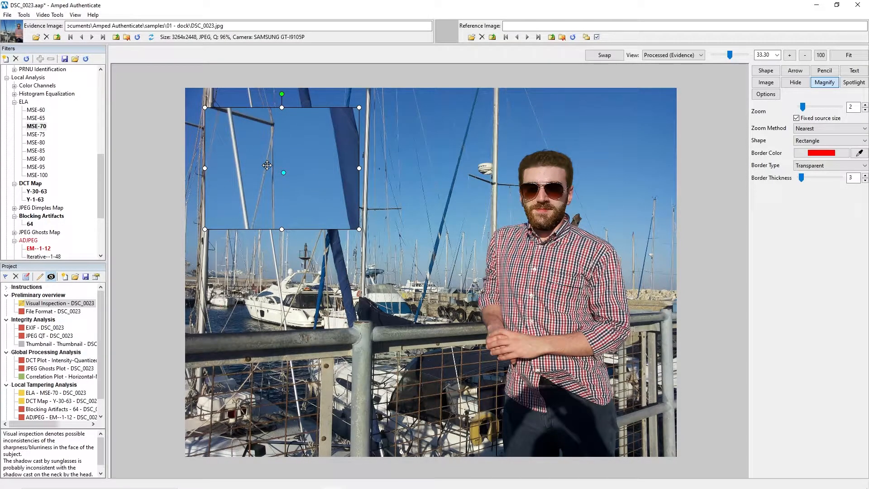
pyautogui.moveTo(288, 175); pyautogui.dragTo(544, 176)
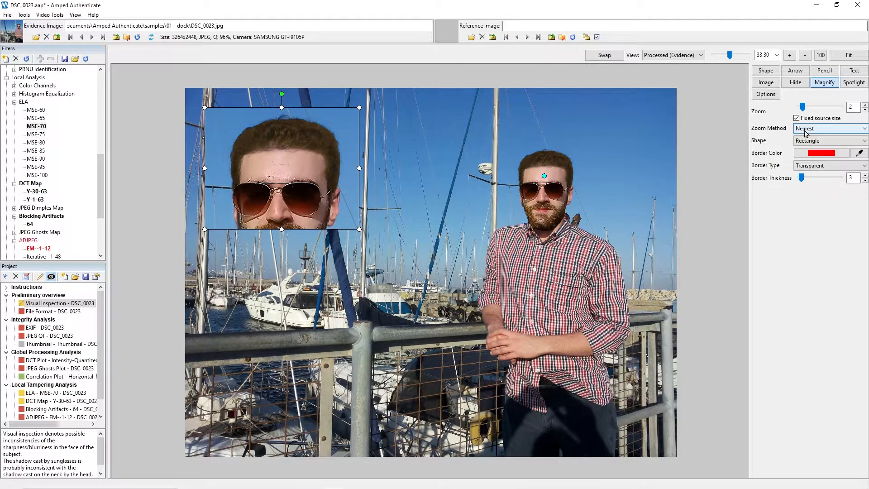
# Give the magnified box a Shape only border with thickness 8 and shift it slightly towards the image's upper-left corner.
pyautogui.click(838, 129)
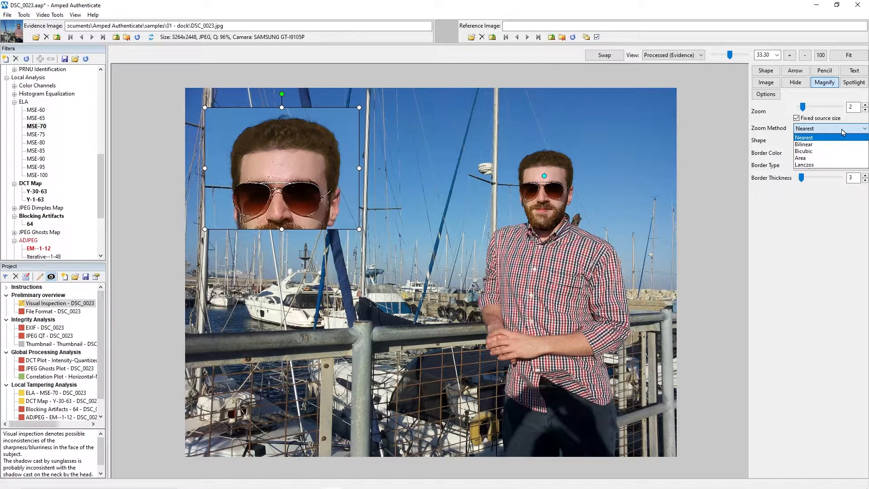
pyautogui.click(844, 132)
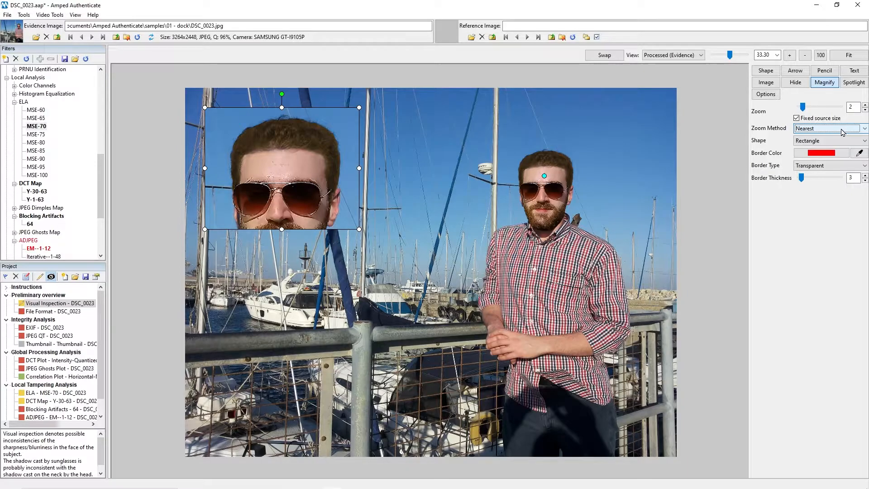
pyautogui.click(809, 166)
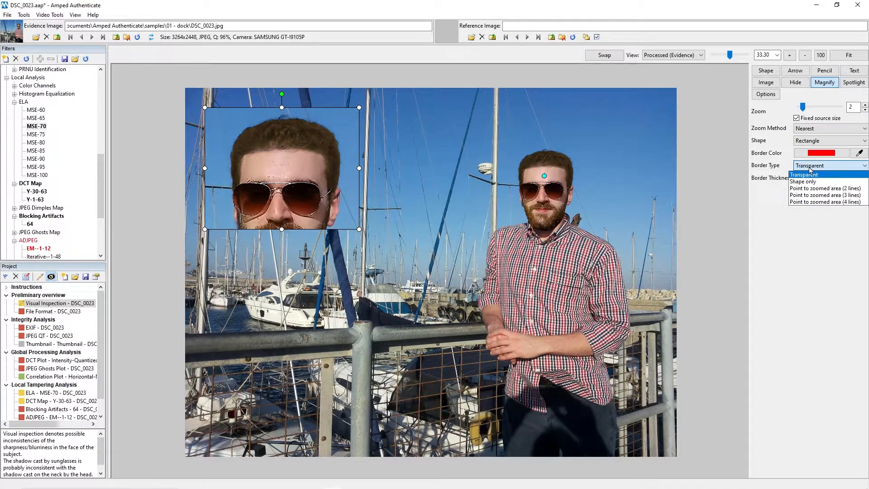
pyautogui.click(806, 186)
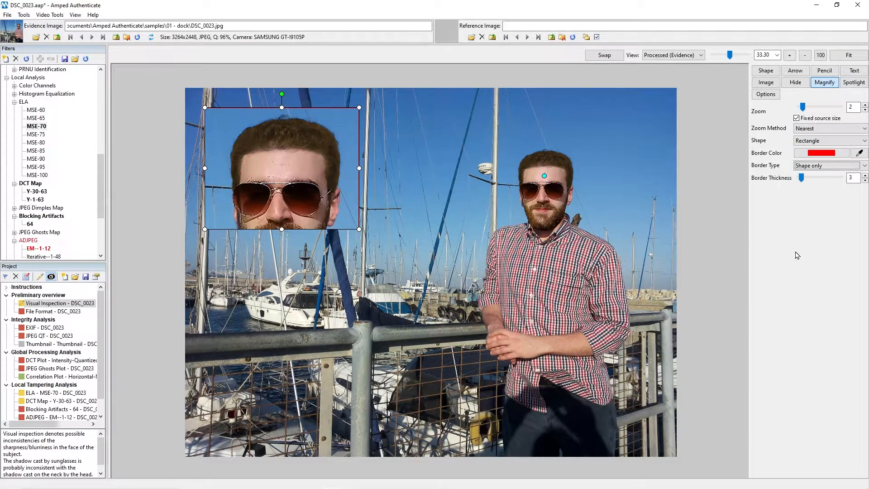
pyautogui.click(808, 180)
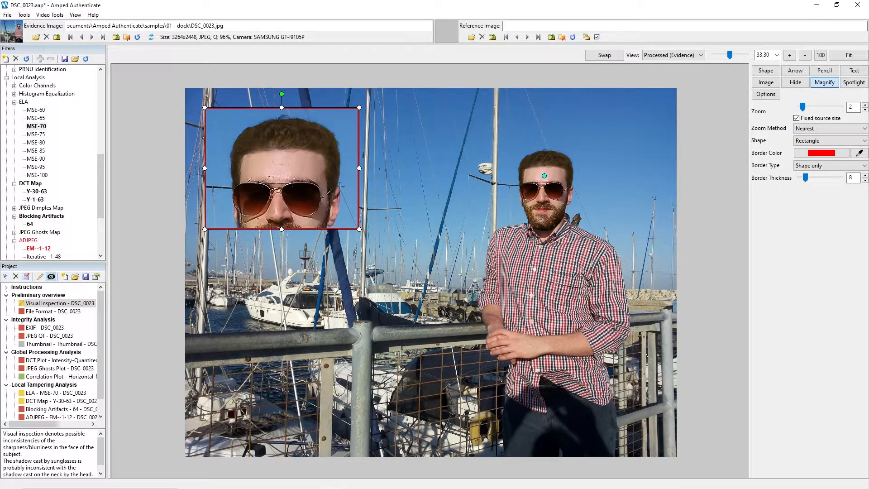
pyautogui.moveTo(295, 184); pyautogui.dragTo(289, 173)
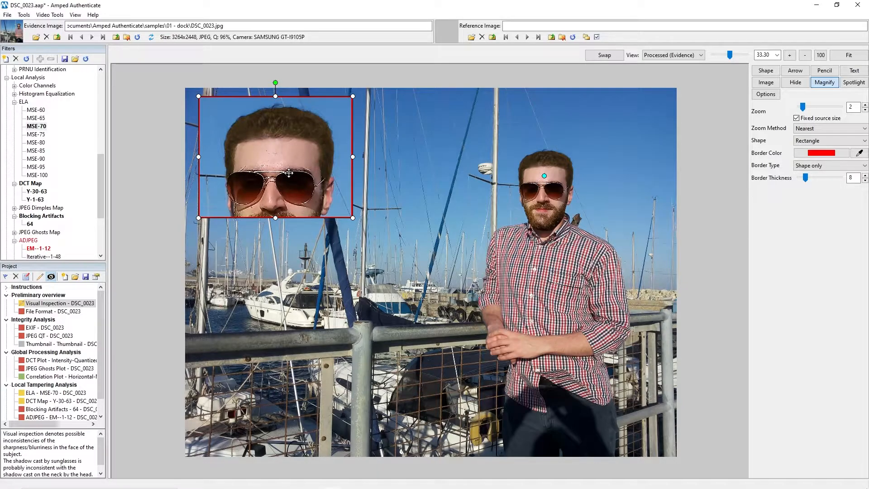
# Try the Point to zoomed area (2 lines) border type on the magnified box and restore Shape only.
pyautogui.click(819, 167)
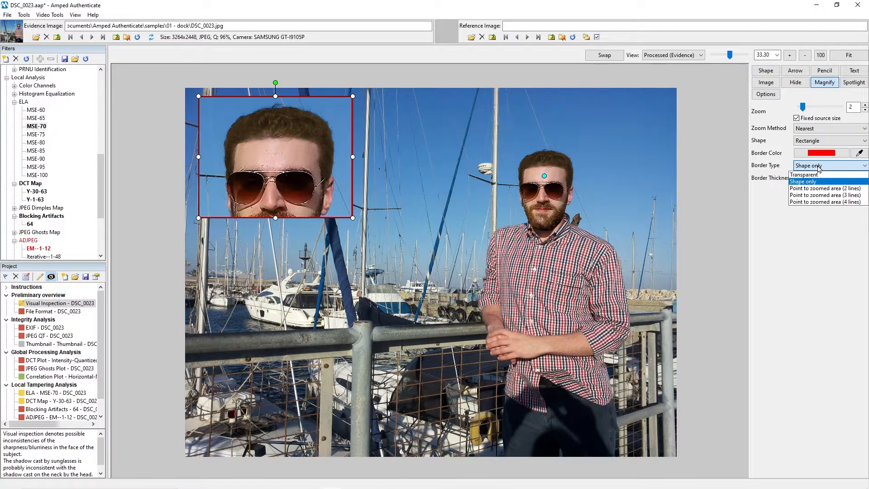
pyautogui.click(822, 189)
pyautogui.click(822, 166)
pyautogui.click(818, 181)
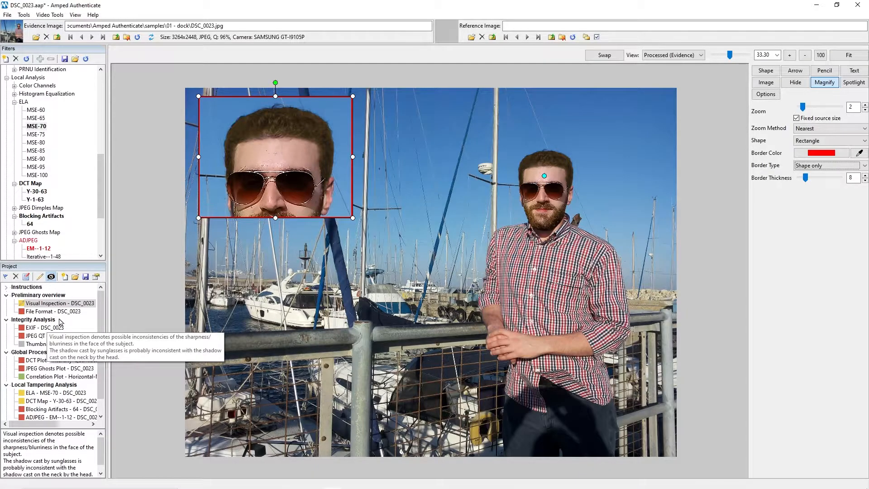
# View the EXIF, JPEG QT and Thumbnail bookmarks under Integrity Analysis.
pyautogui.scroll(-1, 99, 338)
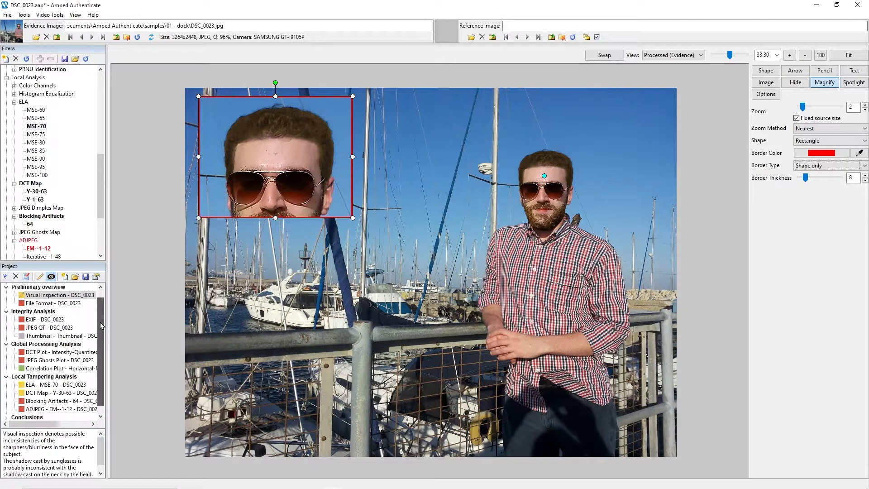
pyautogui.click(39, 311)
pyautogui.click(49, 320)
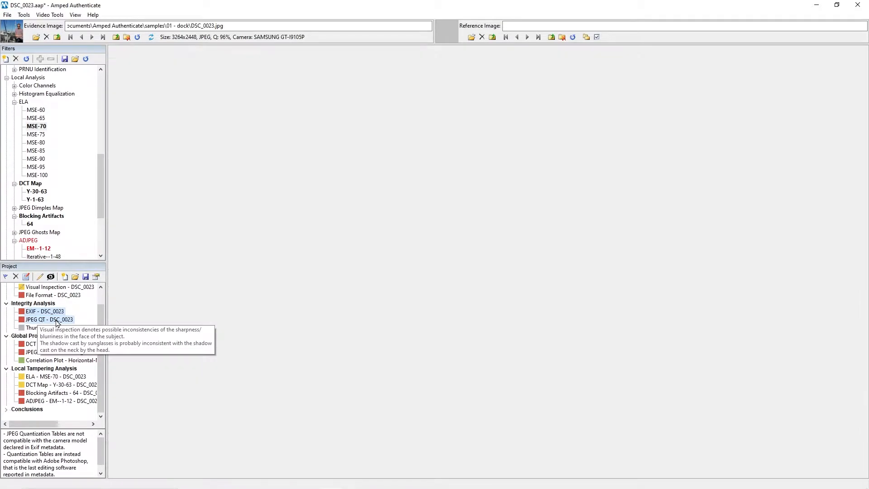
pyautogui.click(32, 328)
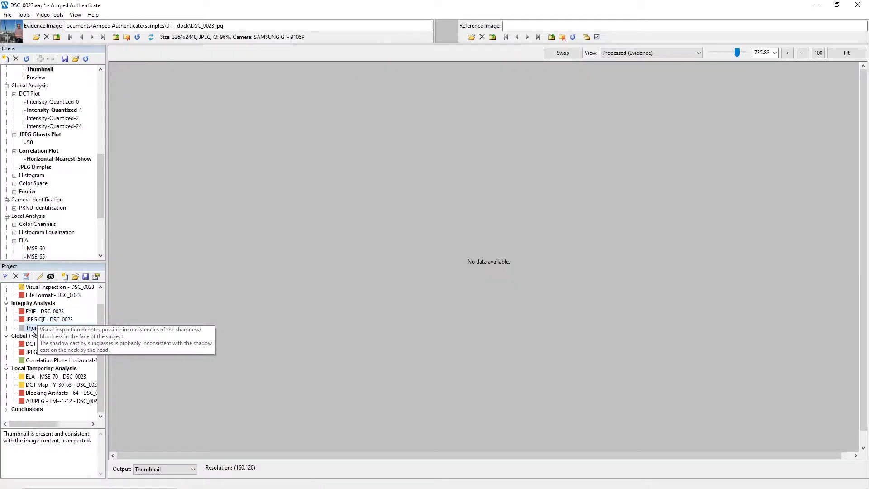
pyautogui.scroll(1, 101, 316)
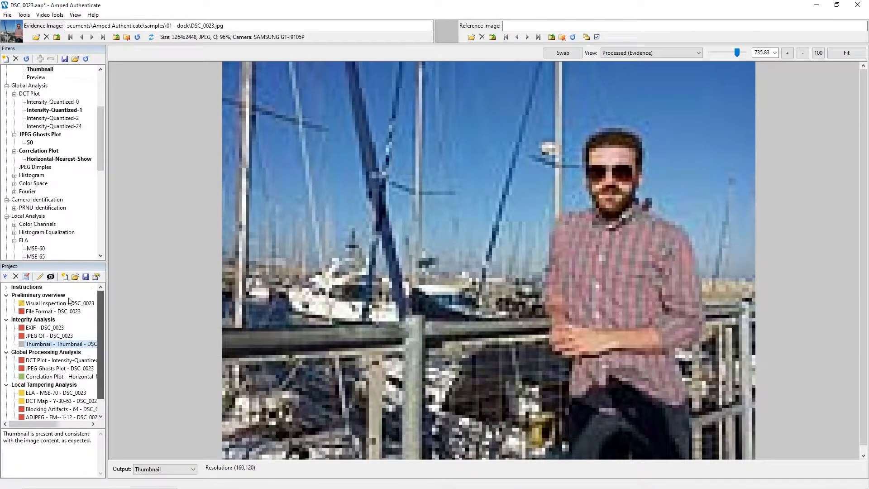
# Reopen the Visual Inspection bookmark, hide its annotations and display the annotated bookmark again.
pyautogui.click(56, 304)
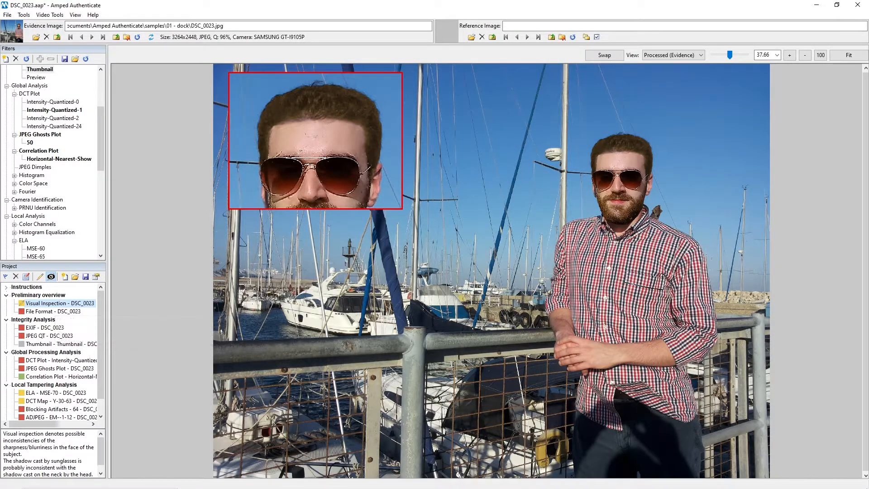
pyautogui.click(52, 278)
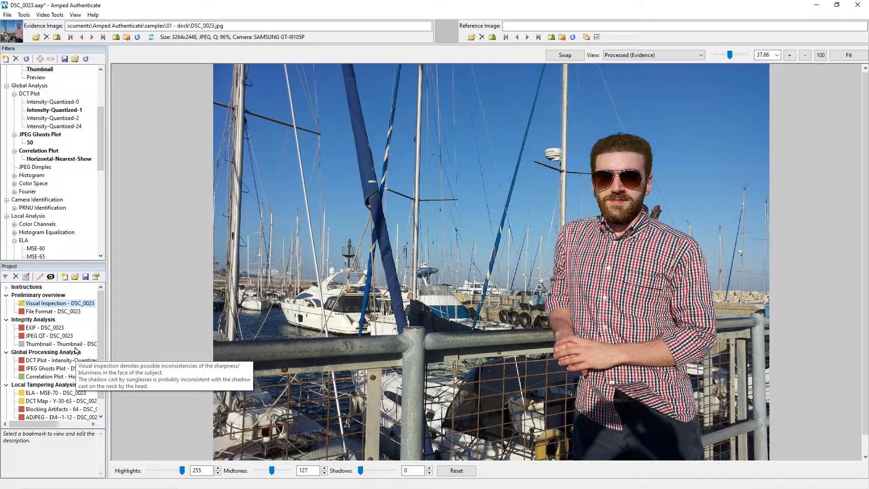
pyautogui.doubleClick(58, 303)
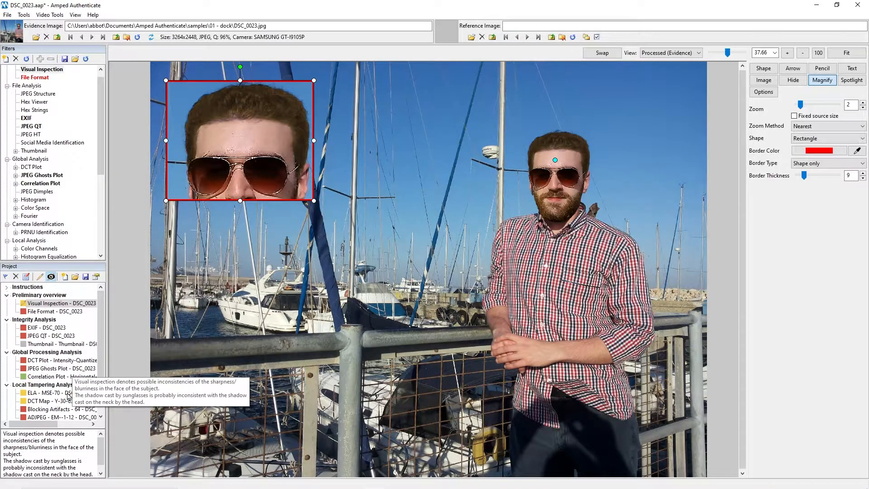
# Open the ELA - MSE-70 bookmark for annotation and place a wide text box in the lower-left part of its image.
pyautogui.click(45, 394)
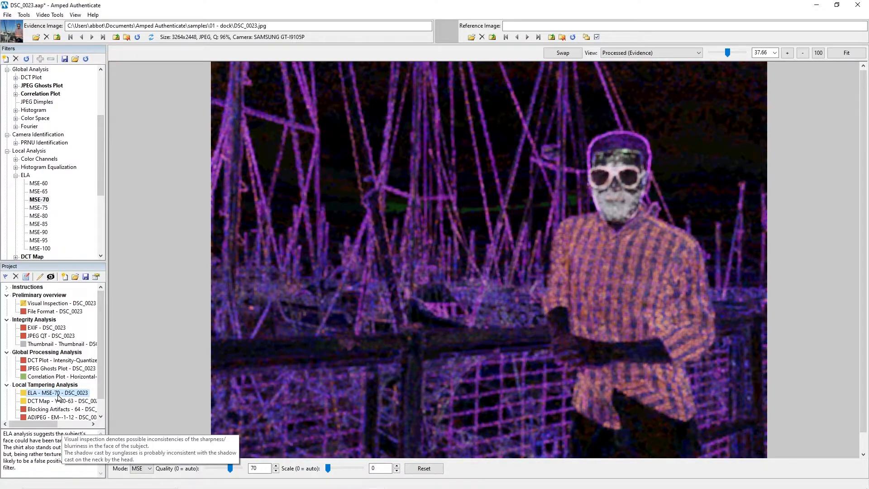
pyautogui.click(51, 276)
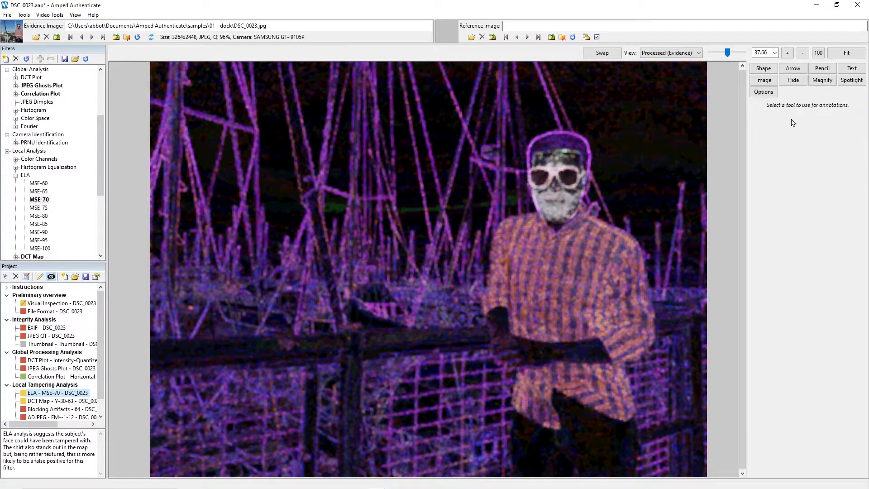
pyautogui.click(854, 71)
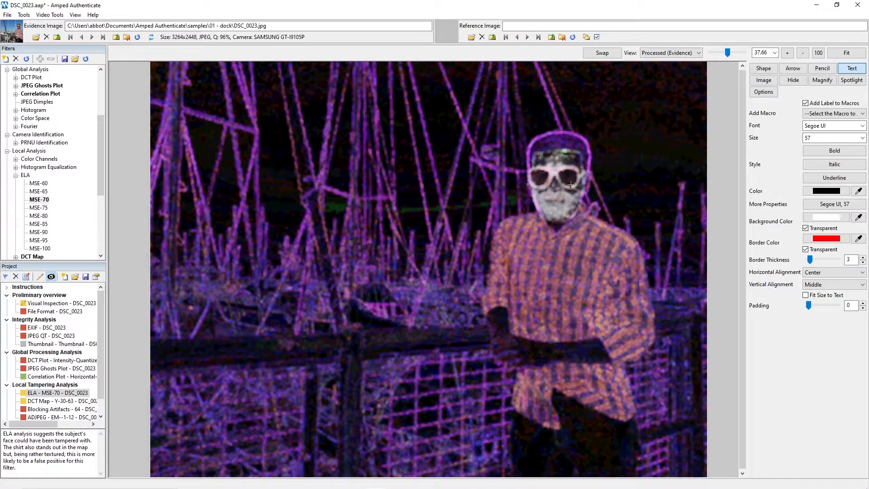
pyautogui.moveTo(207, 323)
pyautogui.mouseDown()
pyautogui.moveTo(377, 408)
pyautogui.moveTo(450, 428)
pyautogui.moveTo(461, 420)
pyautogui.mouseUp()
pyautogui.moveTo(385, 346); pyautogui.dragTo(371, 379)
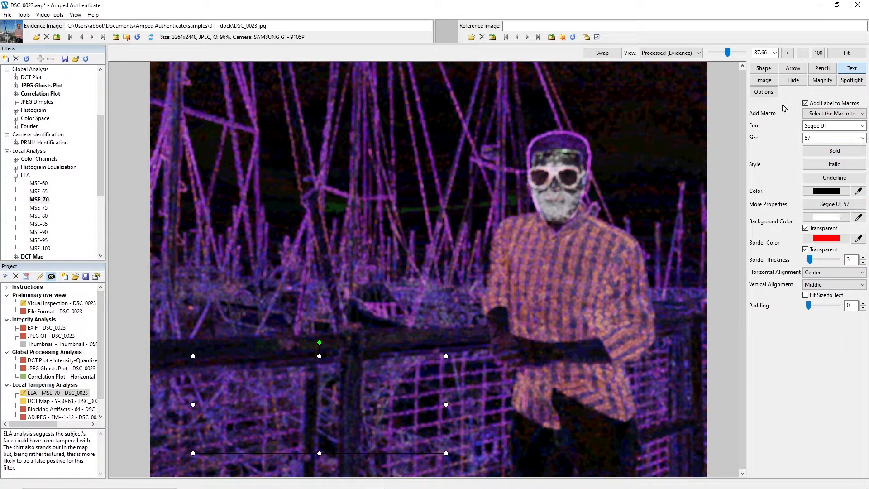
# Give the text box an opaque white background and a visible red border of thickness 8, and enter "ELA - MSE-70" in it.
pyautogui.click(805, 249)
pyautogui.click(805, 228)
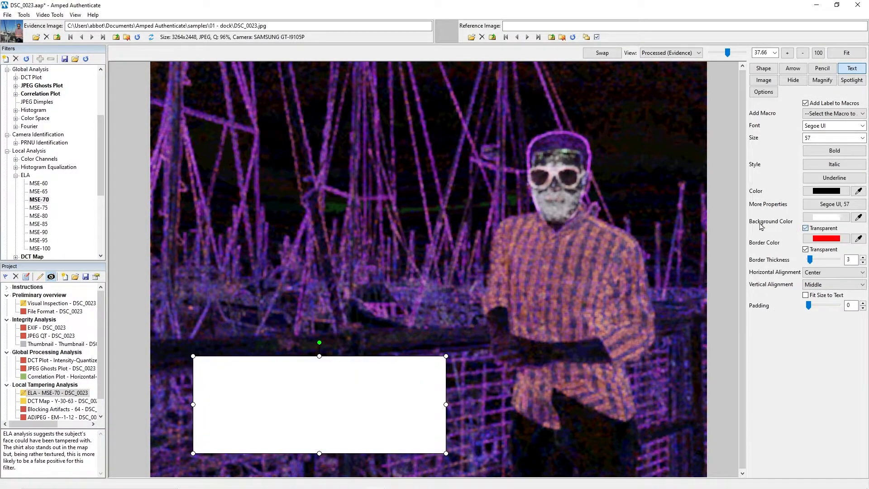
pyautogui.click(806, 249)
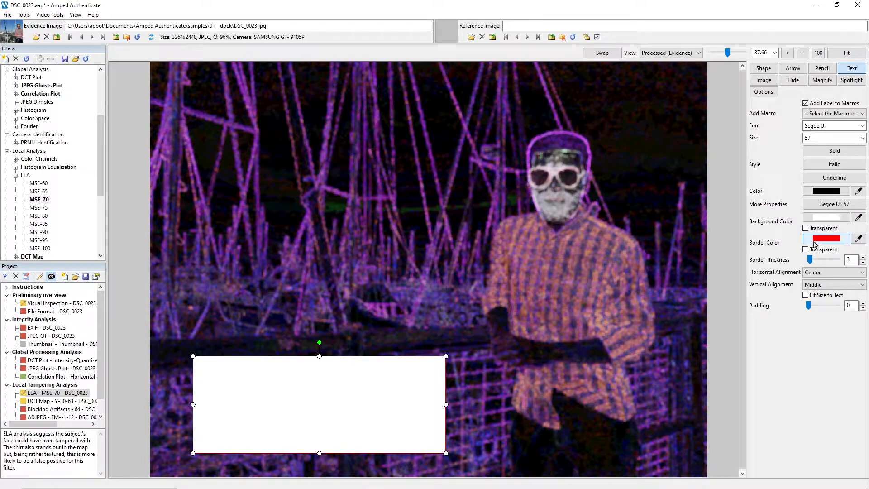
pyautogui.moveTo(811, 261); pyautogui.dragTo(813, 261)
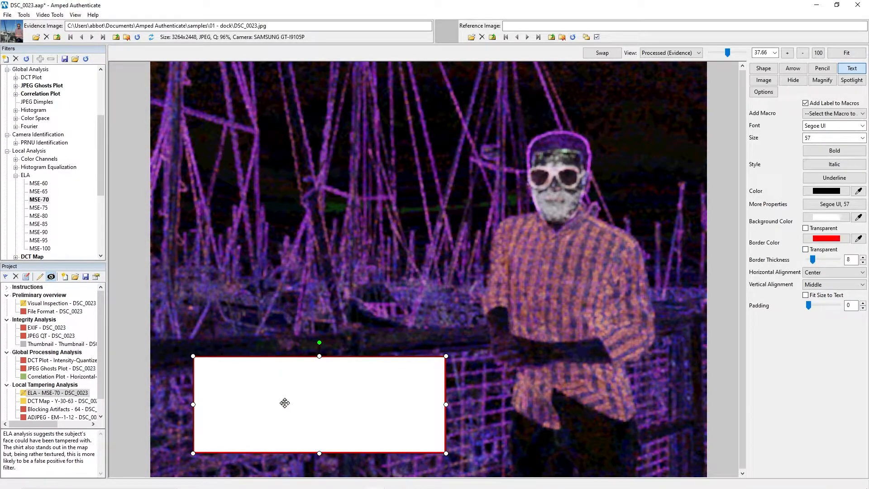
pyautogui.write('ELA - MSE-70')
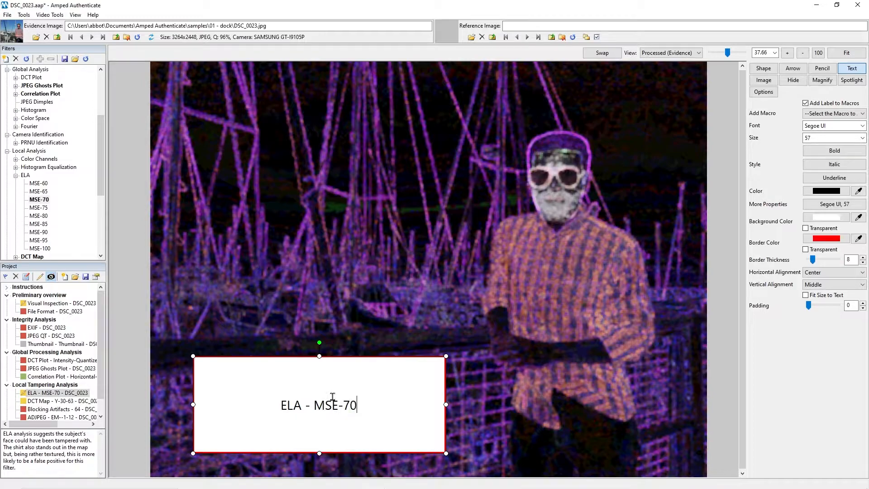
# Leave a blank line below the label's heading and add the sentence "ELA analysis suggests the subject's face could have been tampered with.".
pyautogui.press('Return')
pyautogui.press('Return')
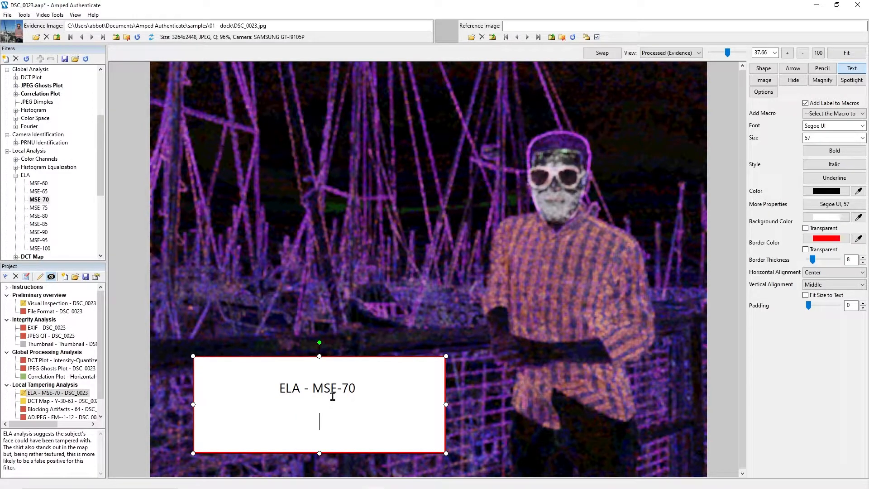
pyautogui.write('ELA analysi')
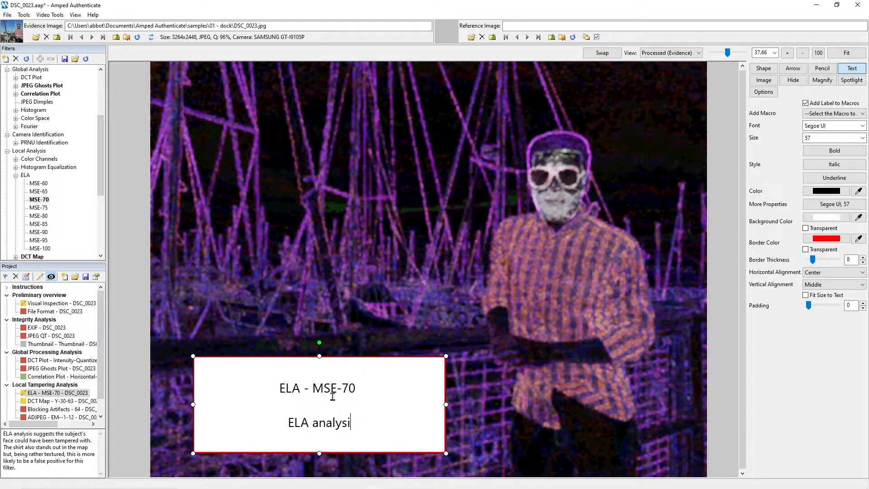
pyautogui.write("s suggests the subject's fa")
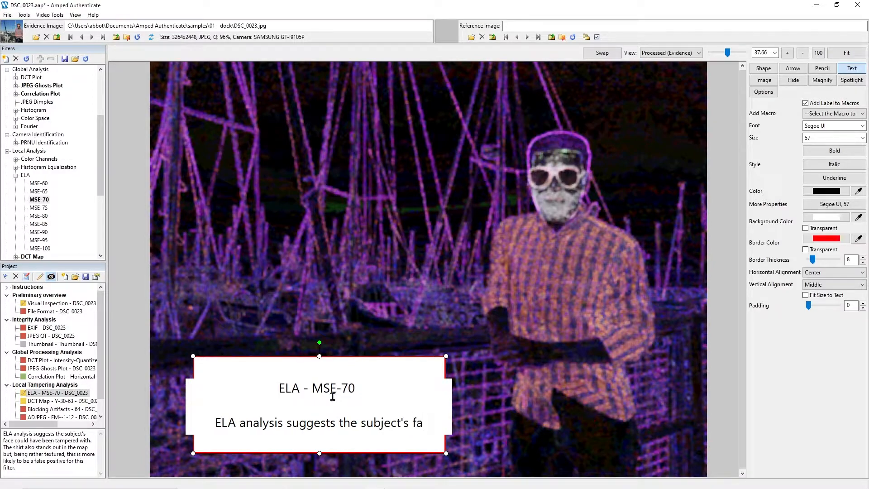
pyautogui.write('ce could ha')
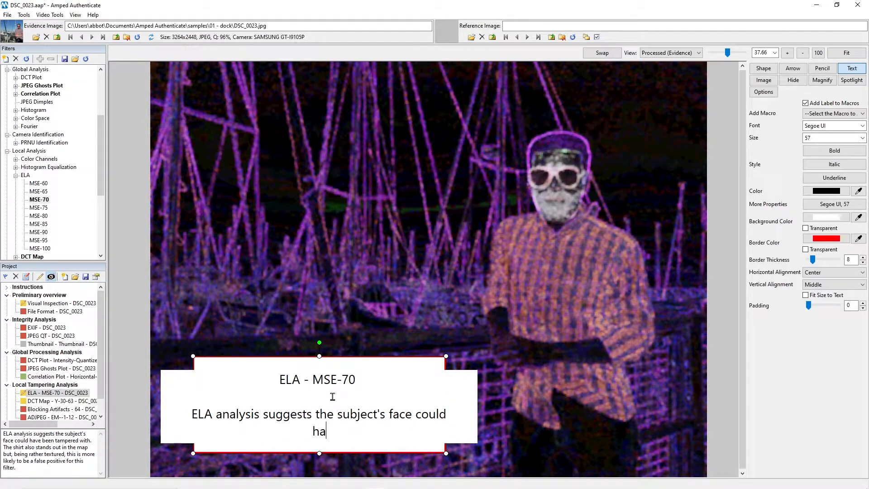
pyautogui.write('ve been tampered with')
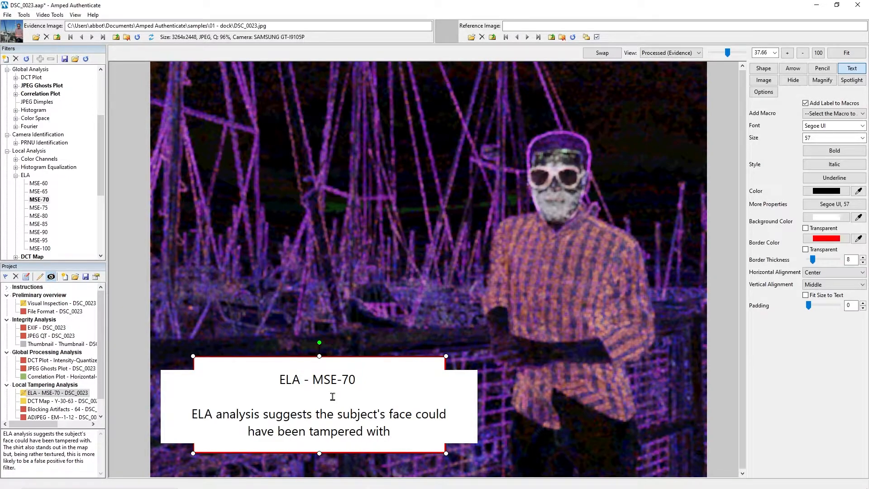
pyautogui.write('.')
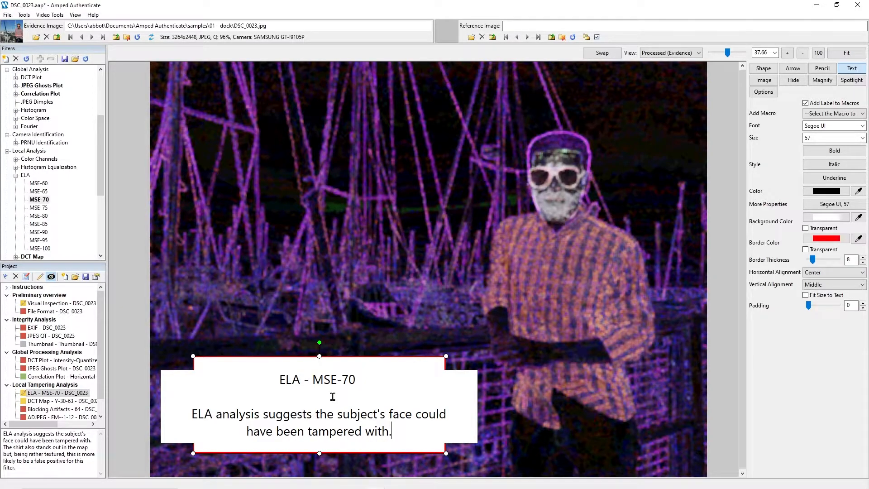
# Finish the text entry, move the label to the upper-left part of the ELA image and enlarge the box slightly.
pyautogui.click(430, 343)
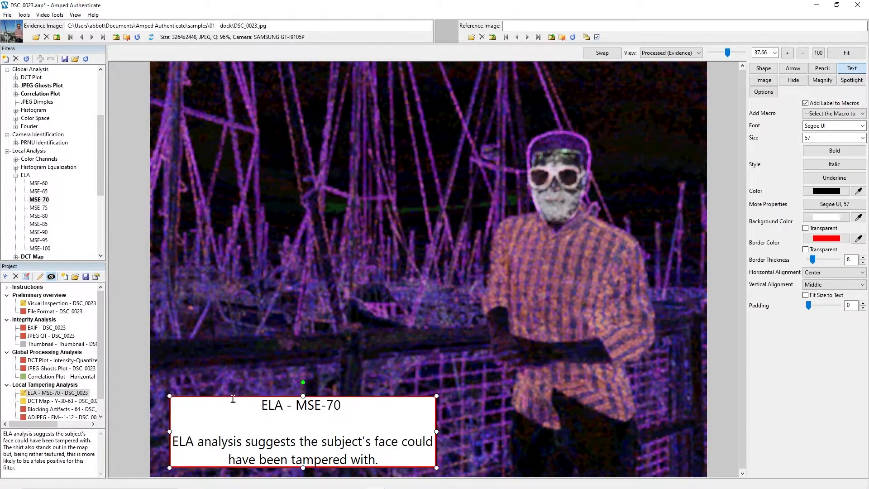
pyautogui.moveTo(233, 402); pyautogui.dragTo(231, 68)
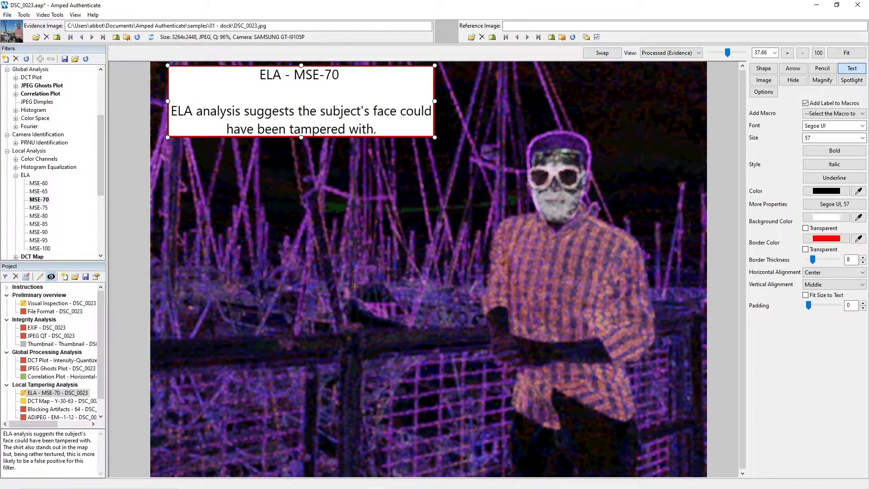
pyautogui.moveTo(433, 137); pyautogui.dragTo(439, 138)
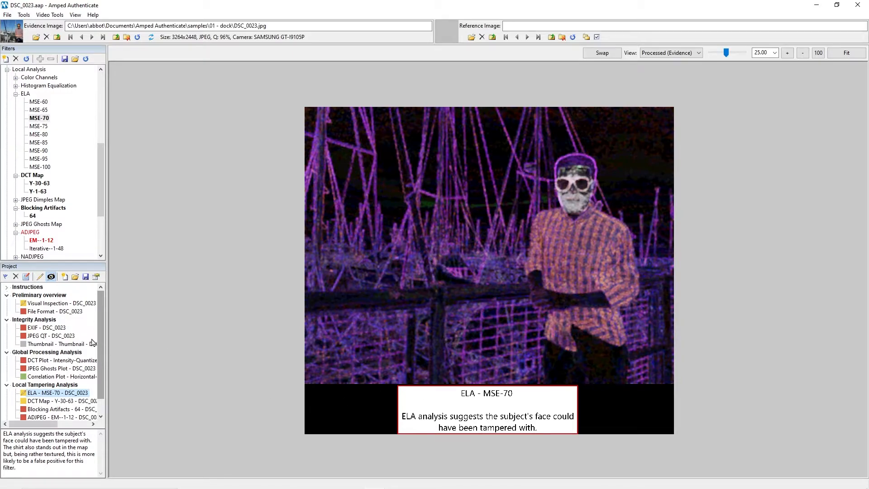
# Open the Visual Inspection bookmark for annotation and draw a wide text box over the railing in the lower-left part of the photo.
pyautogui.click(49, 304)
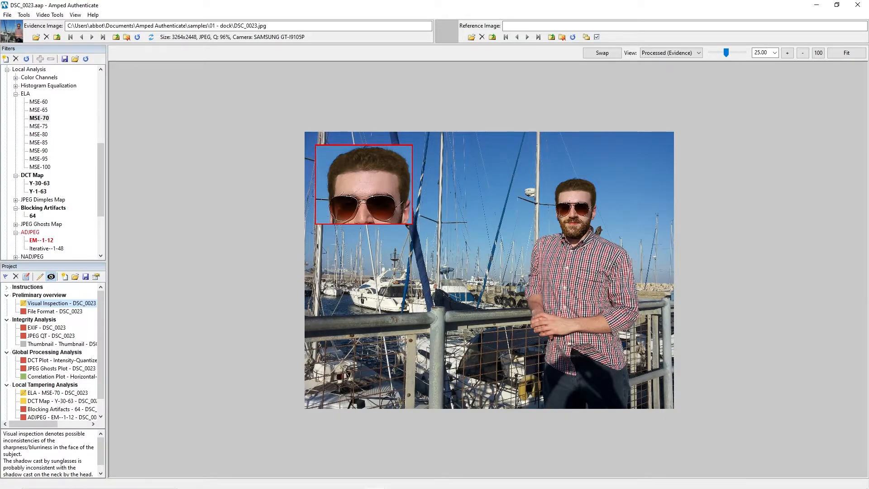
pyautogui.click(40, 276)
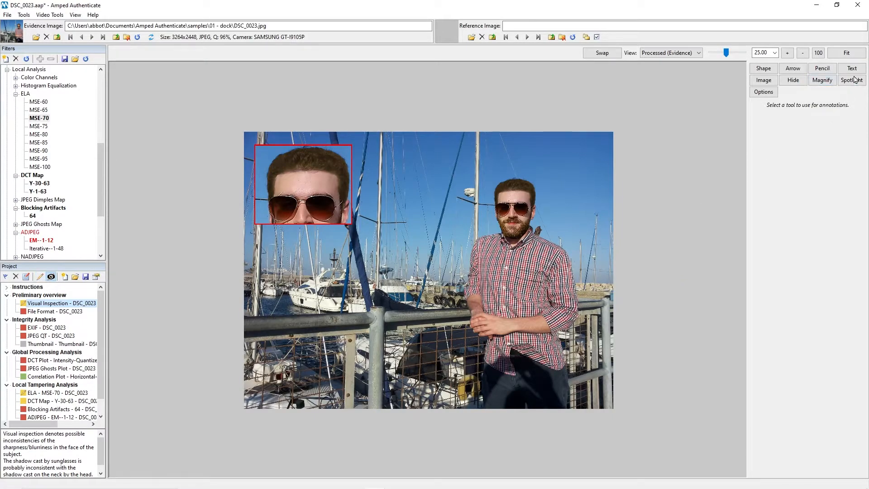
pyautogui.click(853, 68)
pyautogui.moveTo(282, 328); pyautogui.dragTo(460, 386)
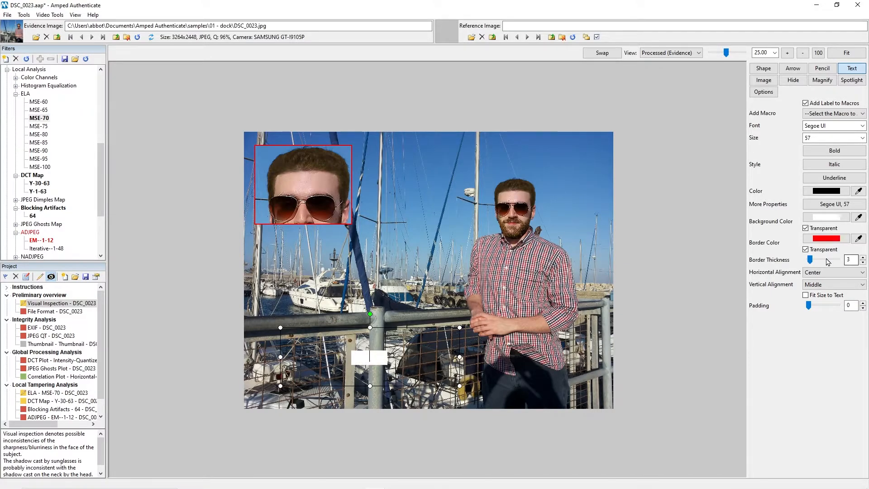
# Give the new text box an opaque white background and a visible red border of thickness 7.
pyautogui.click(806, 249)
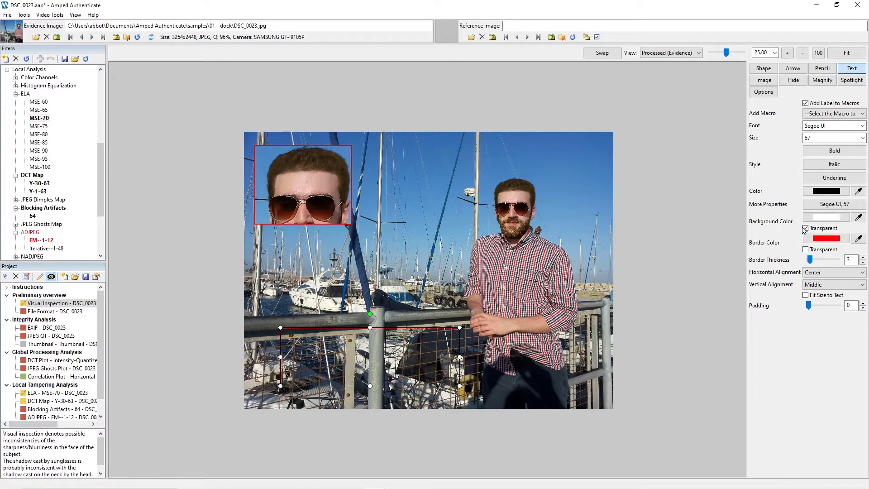
pyautogui.click(806, 229)
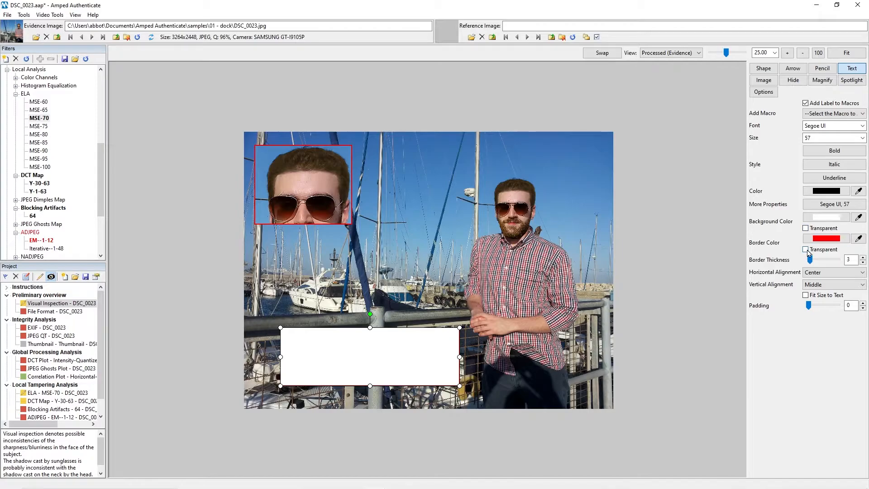
pyautogui.moveTo(810, 260); pyautogui.dragTo(813, 261)
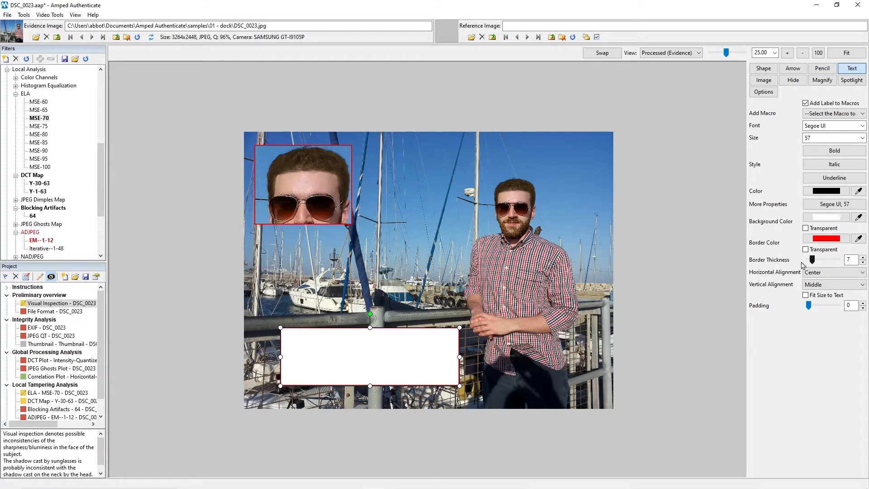
# Insert the Exif Make, Exif Model and Exif CreateDate macros into the text box, then shrink it and move it to the photo's lower-left corner.
pyautogui.click(337, 350)
pyautogui.click(838, 114)
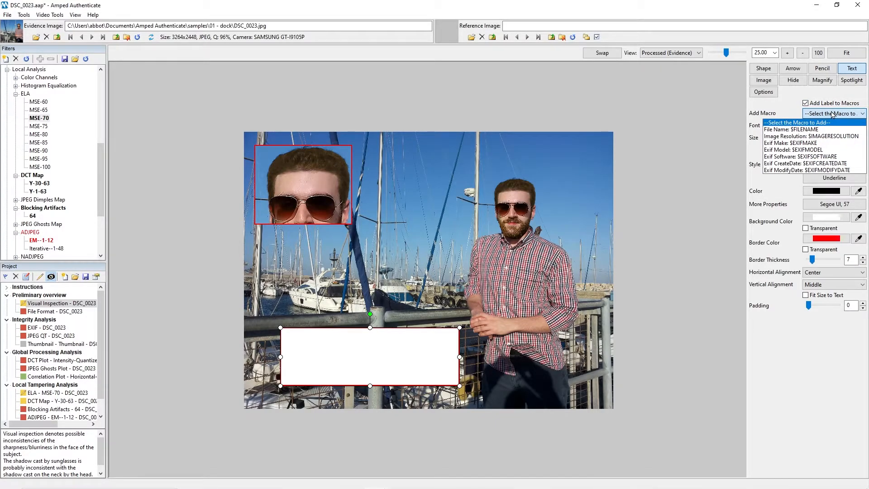
pyautogui.click(829, 146)
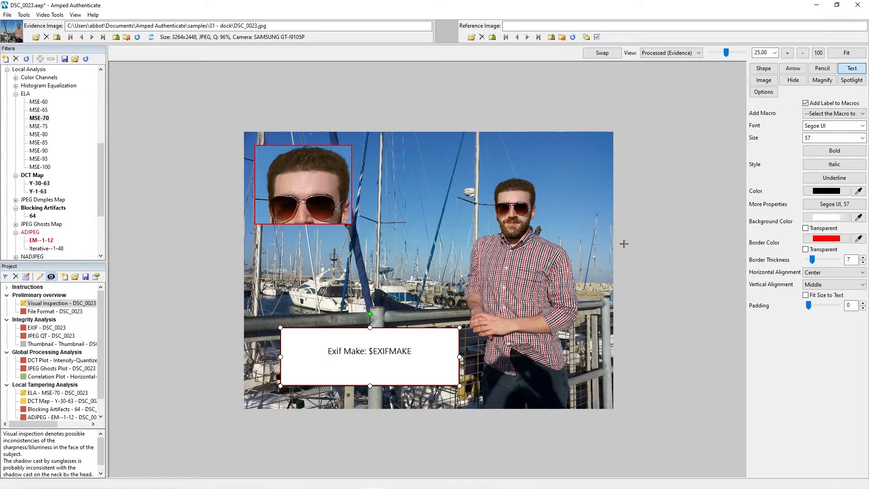
pyautogui.click(830, 112)
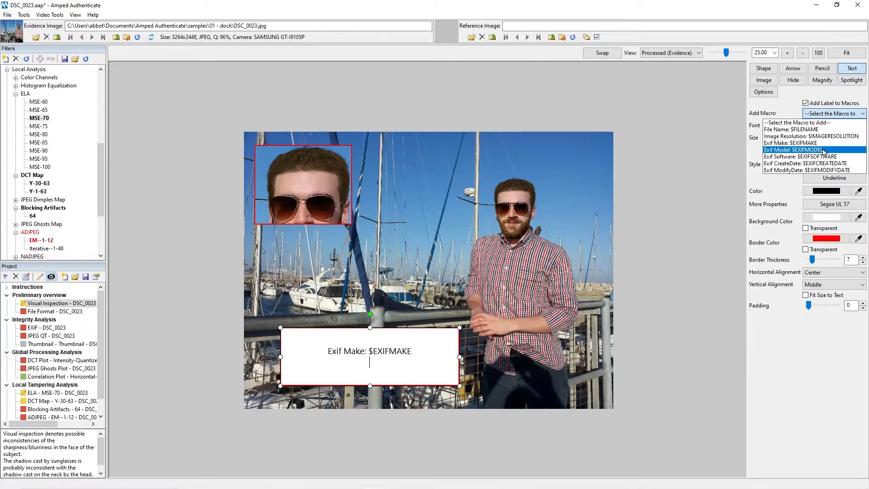
pyautogui.click(827, 150)
pyautogui.click(833, 113)
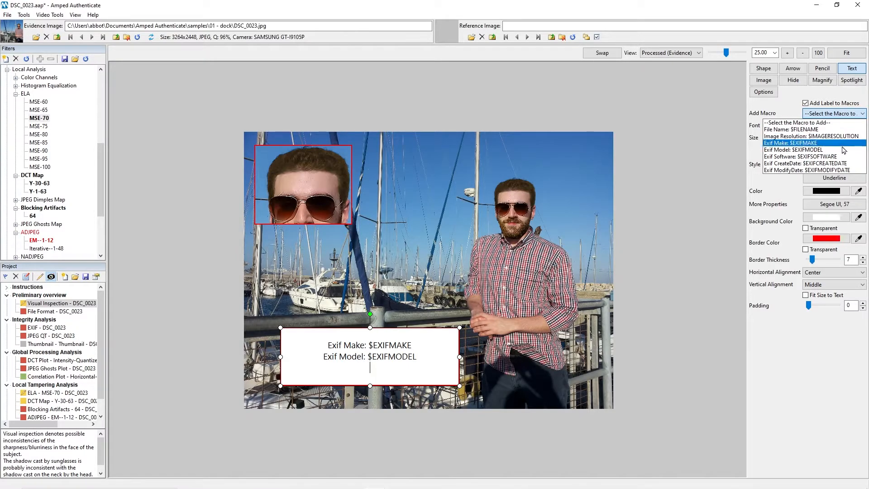
pyautogui.click(838, 164)
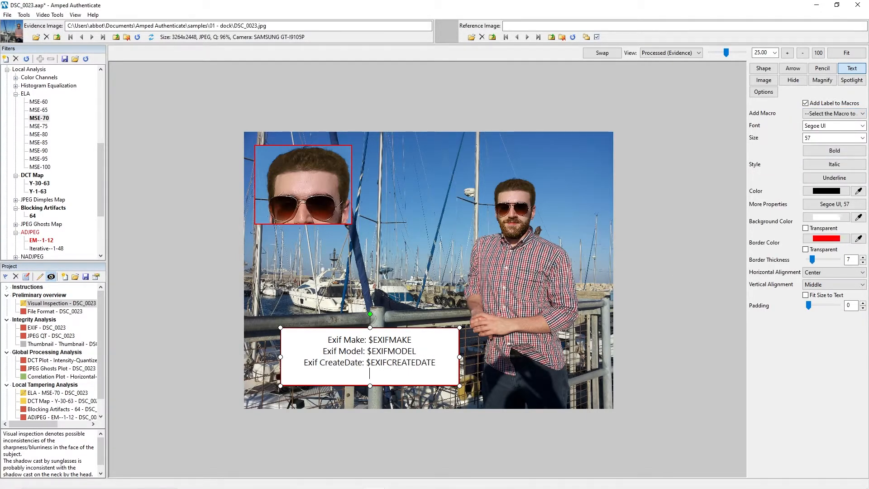
pyautogui.moveTo(371, 384); pyautogui.dragTo(371, 369)
pyautogui.moveTo(370, 324); pyautogui.dragTo(311, 362)
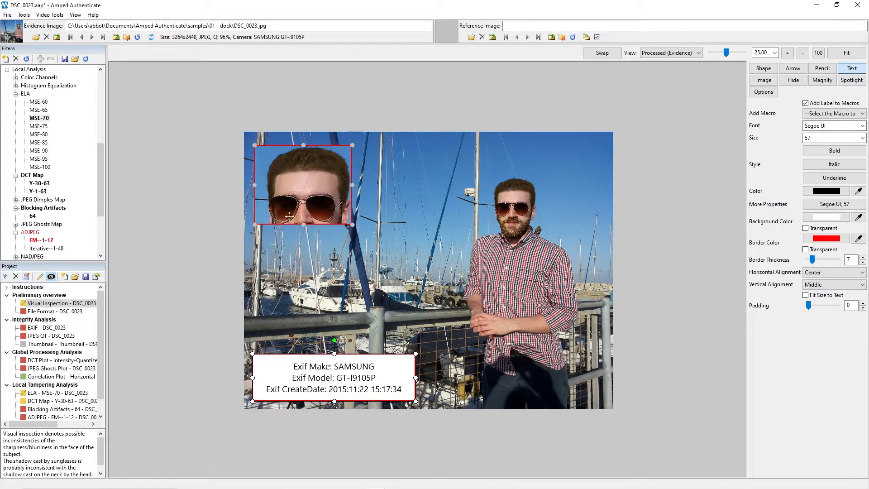
# View the image's EXIF filter table to compare its make, model and creation date, and return to the Visual Inspection bookmark.
pyautogui.moveTo(101, 174); pyautogui.dragTo(88, 93)
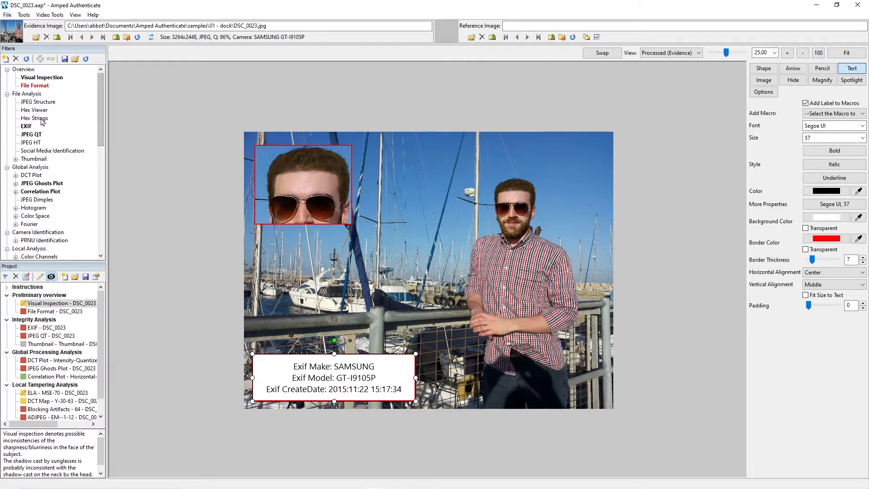
pyautogui.click(27, 127)
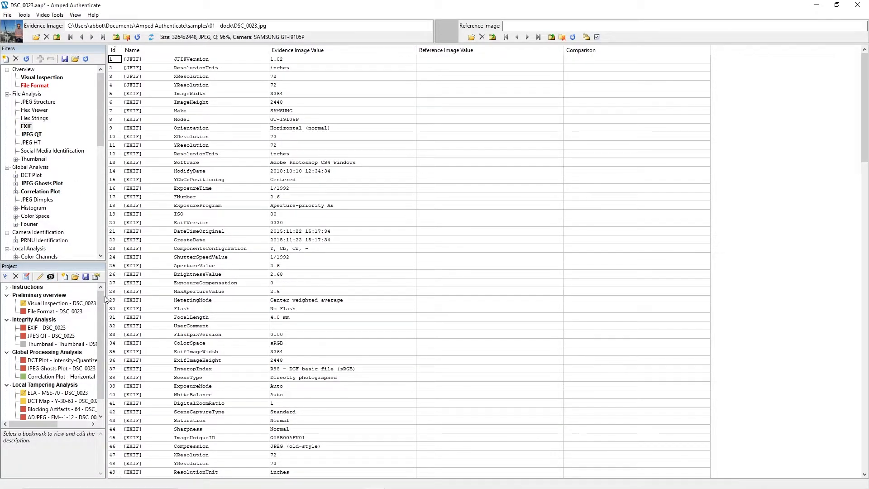
pyautogui.click(63, 302)
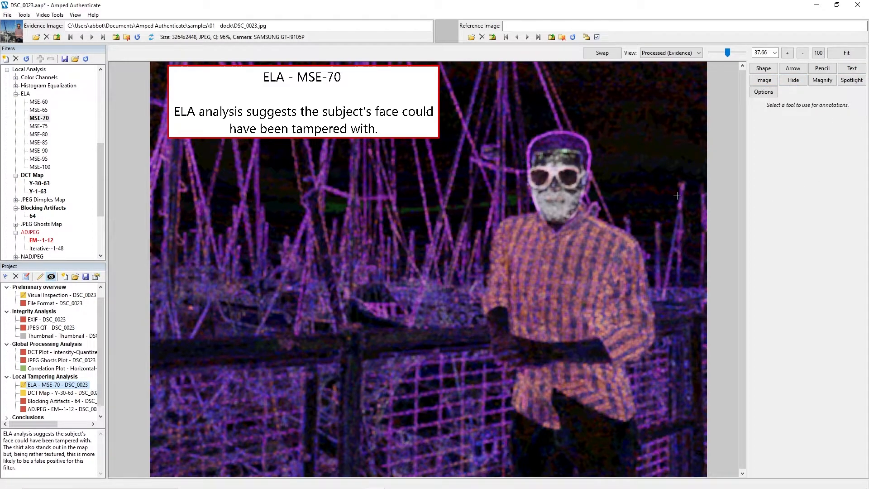
# Move the ELA - MSE-70 label below its image and, after toggling the canvas extension off and on, set its colour to black.
pyautogui.scroll(-1, 677, 196)
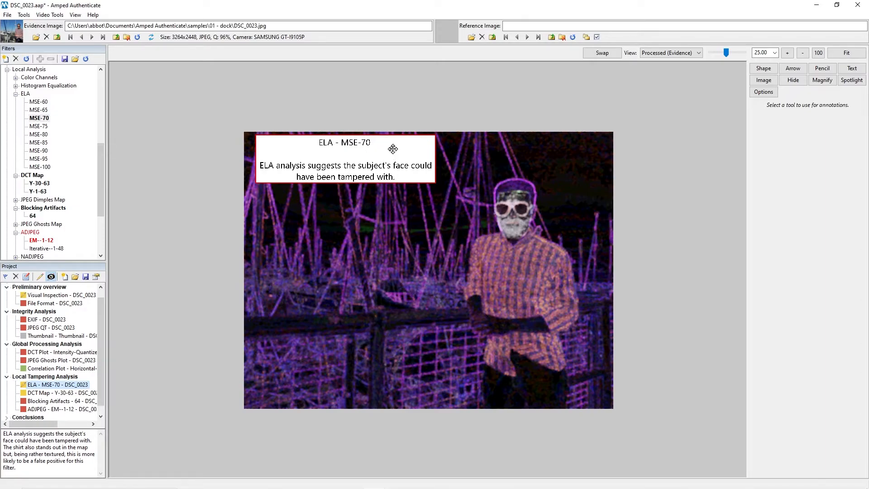
pyautogui.moveTo(393, 139)
pyautogui.mouseDown()
pyautogui.moveTo(457, 365)
pyautogui.moveTo(444, 416)
pyautogui.moveTo(466, 427)
pyautogui.moveTo(471, 417)
pyautogui.mouseUp()
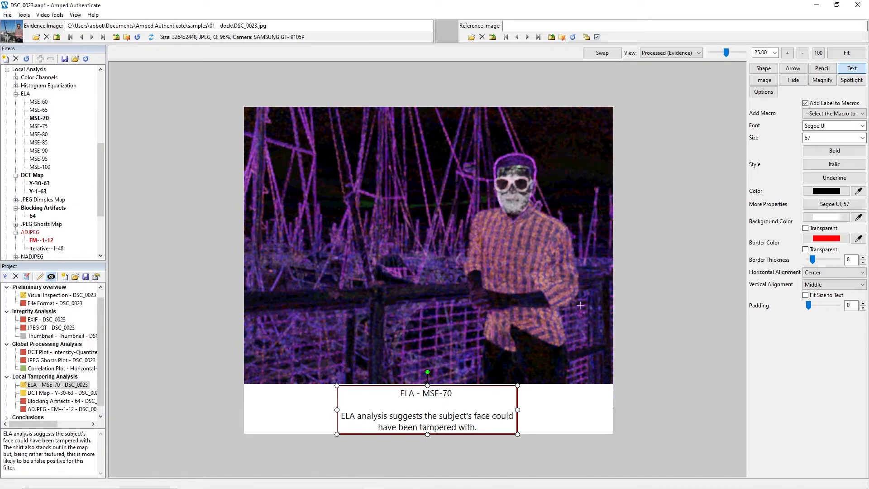
pyautogui.click(765, 93)
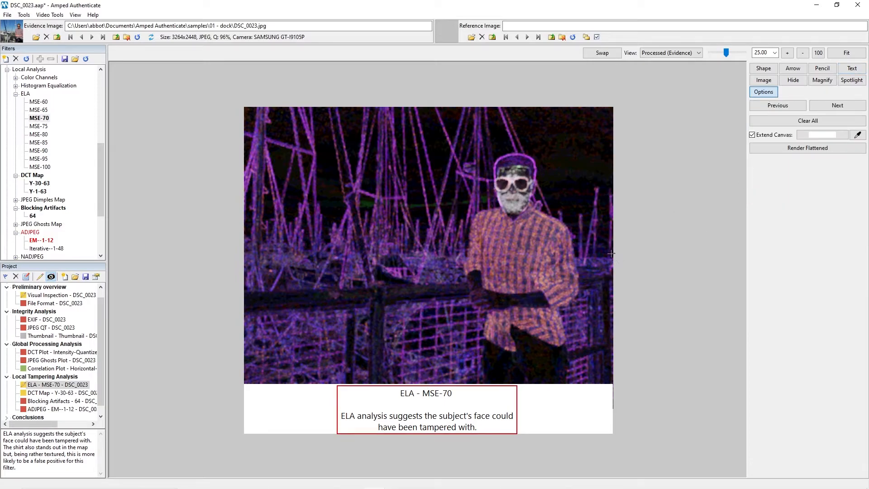
pyautogui.click(753, 136)
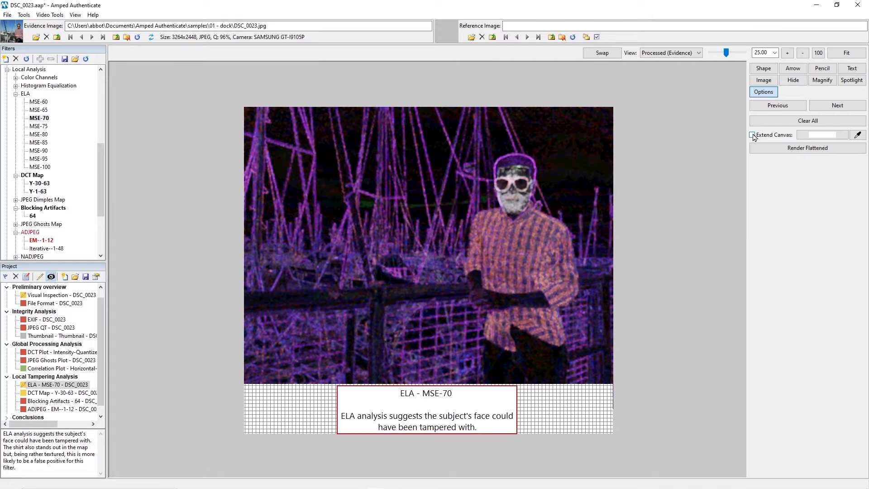
pyautogui.click(753, 135)
pyautogui.click(822, 135)
pyautogui.click(401, 249)
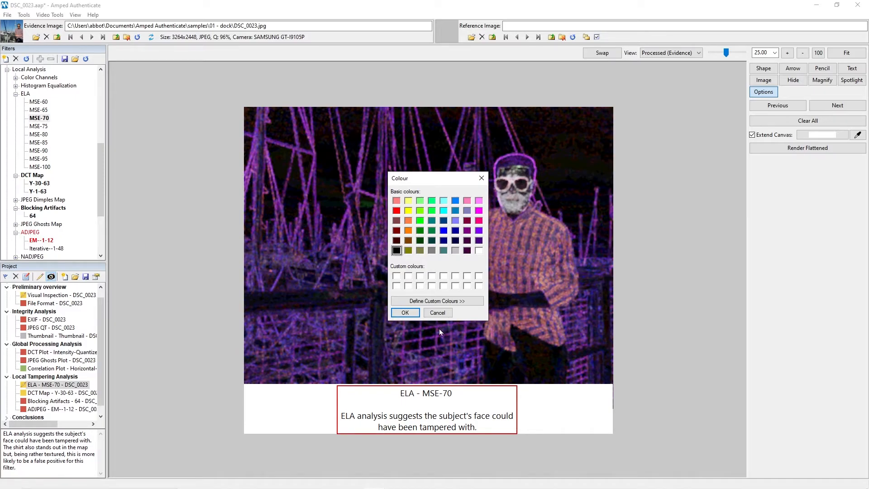
pyautogui.click(406, 313)
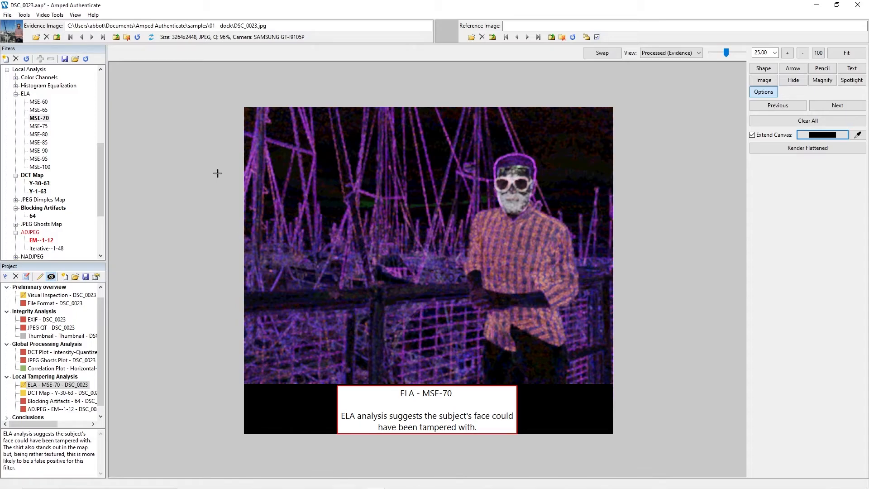
# Save the project and generate the report.
pyautogui.scroll(1, 104, 346)
pyautogui.scroll(-1, 104, 347)
pyautogui.scroll(1, 106, 358)
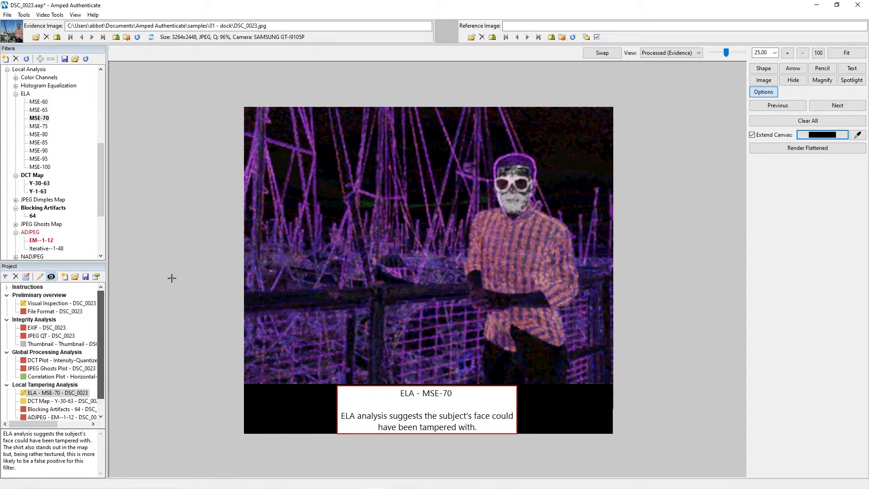
pyautogui.hotkey('ctrl', 's')
pyautogui.click(22, 16)
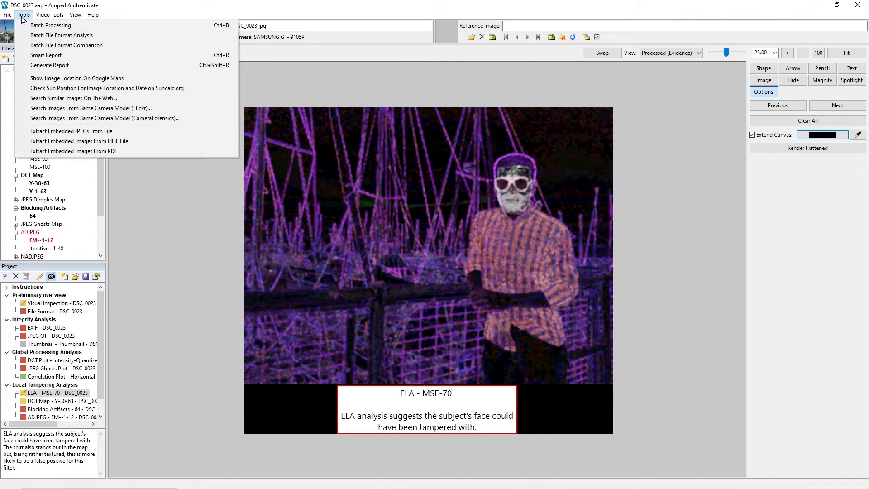
pyautogui.click(84, 66)
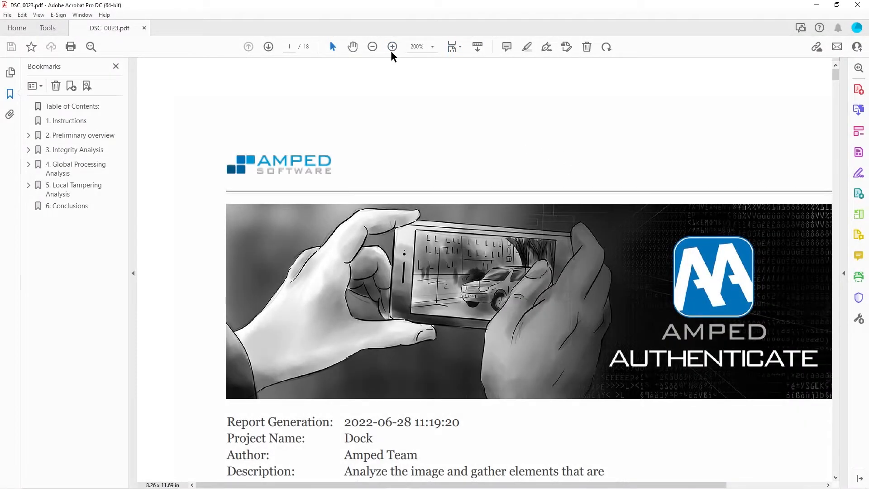
# Review the PDF report in Adobe Acrobat, including its cover, table of contents and the annotated Visual Inspection and ELA results.
pyautogui.click(374, 49)
pyautogui.scroll(-3, 664, 244)
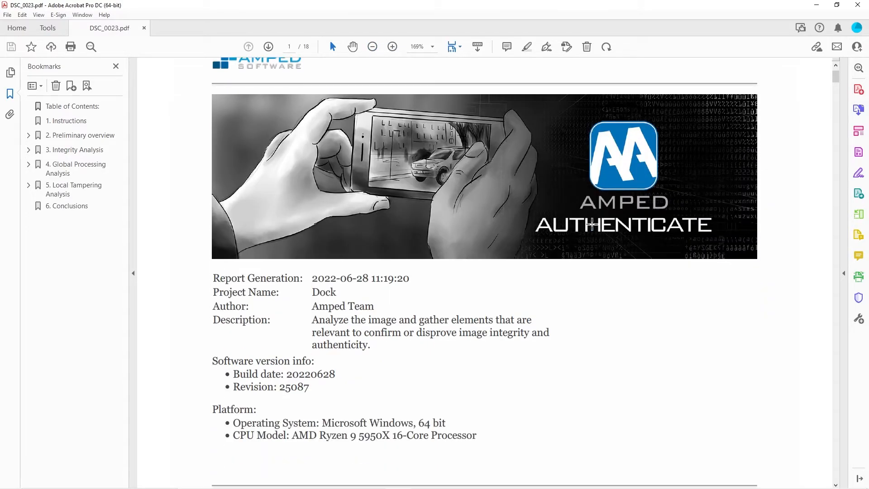
pyautogui.scroll(-4, 664, 244)
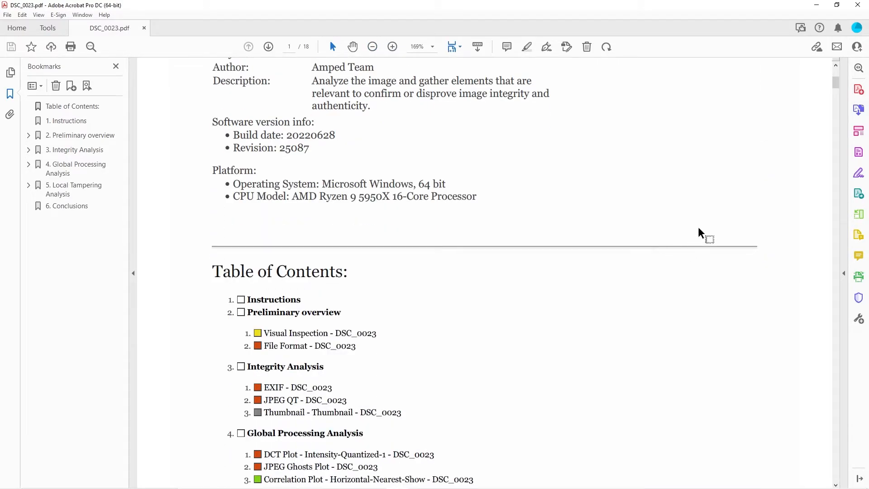
pyautogui.scroll(1, 784, 217)
pyautogui.moveTo(836, 86); pyautogui.dragTo(841, 110)
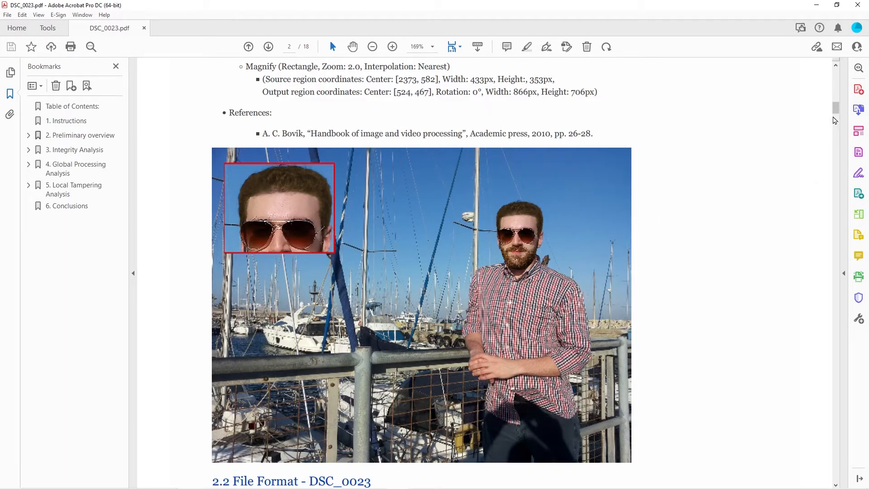
pyautogui.moveTo(837, 111); pyautogui.dragTo(828, 399)
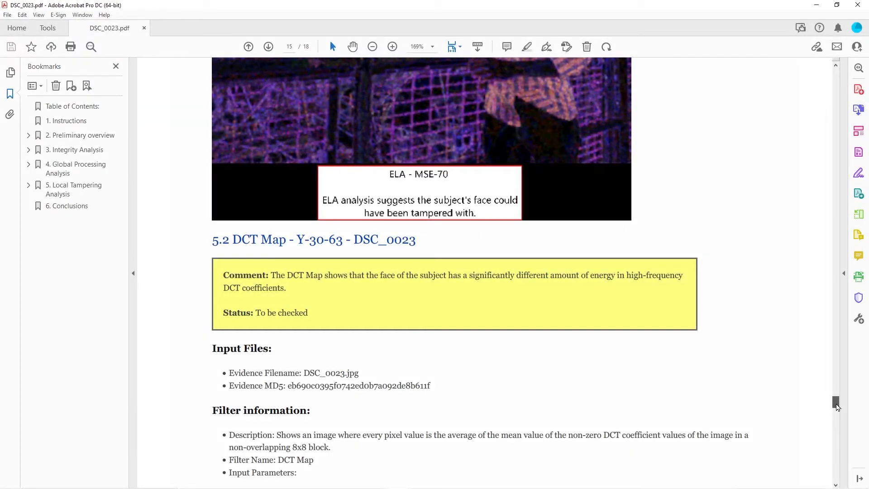
pyautogui.moveTo(837, 406); pyautogui.dragTo(837, 234)
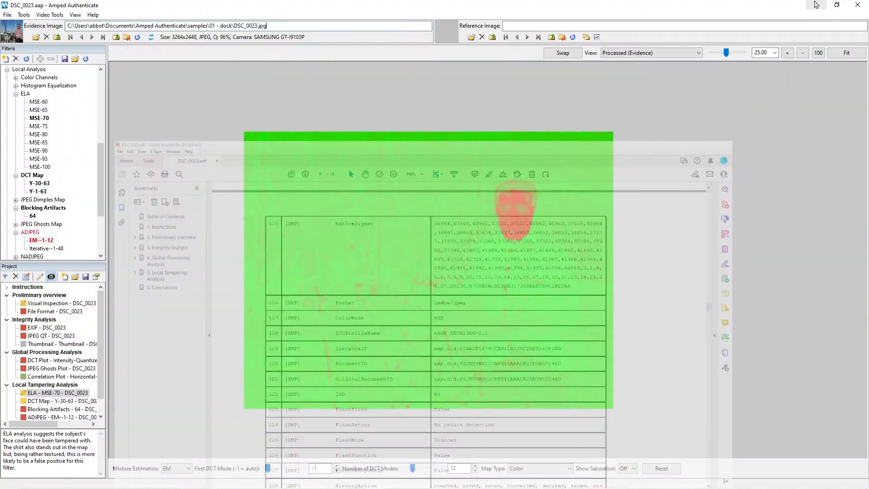